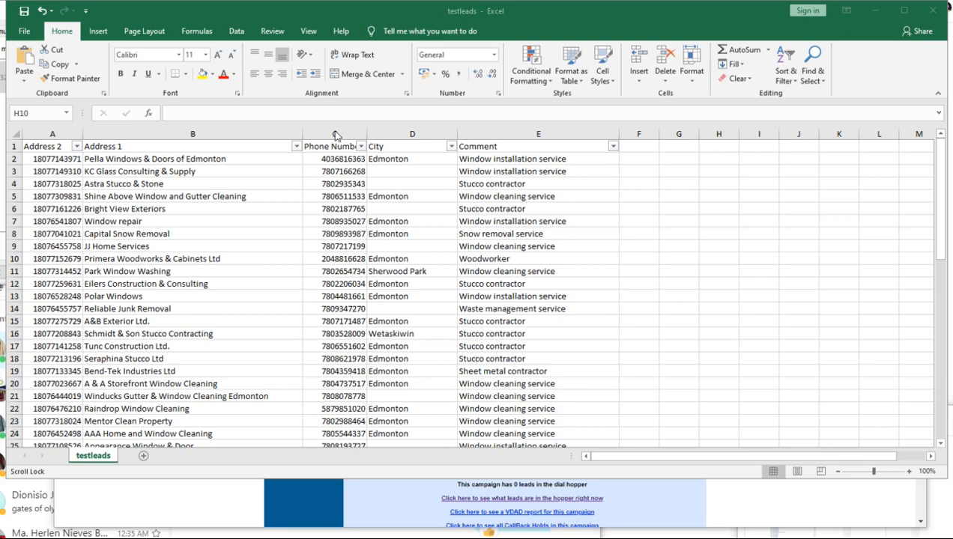
Review the lead rows in the testleads sheet, including the address, phone number, city and comment columns.
scroll(326, 257, down, 19)
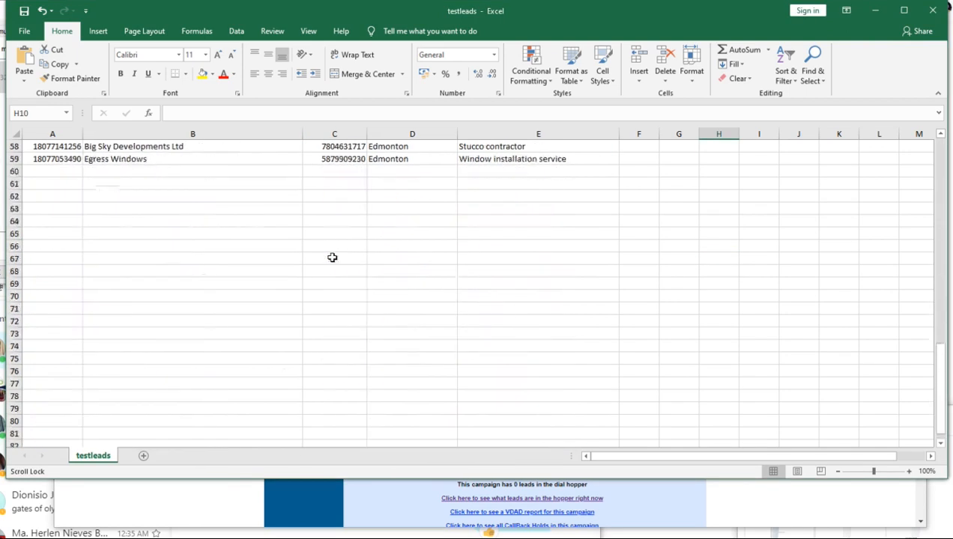
scroll(332, 257, up, 19)
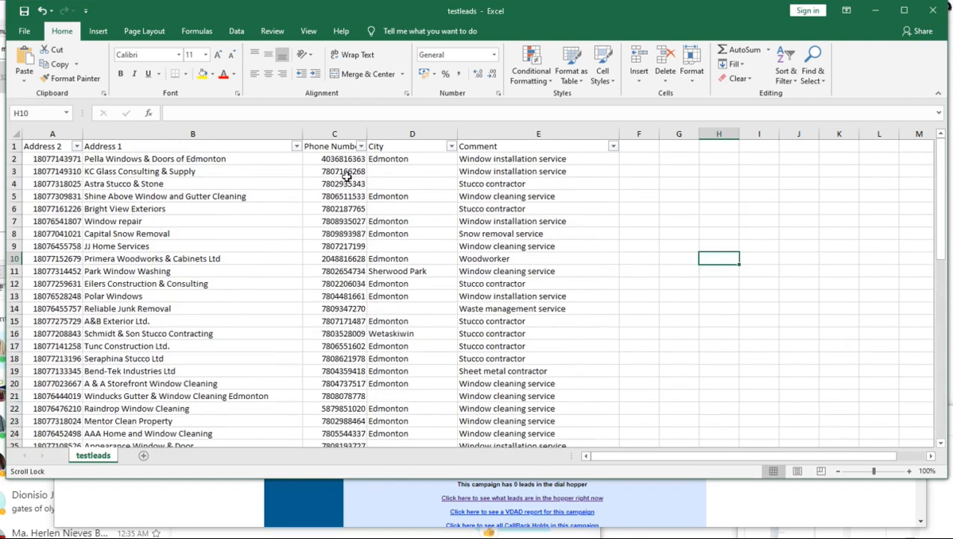
scroll(343, 329, down, 3)
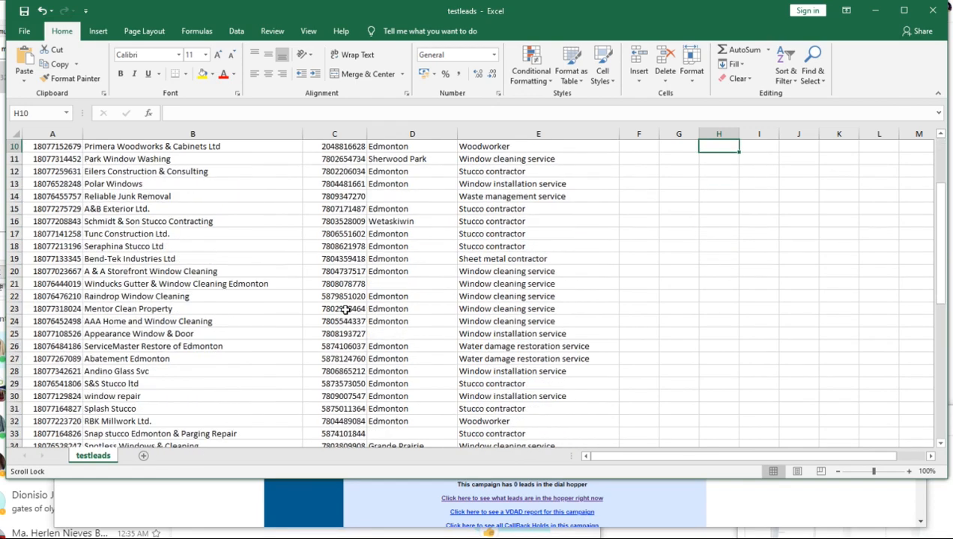
scroll(343, 311, down, 12)
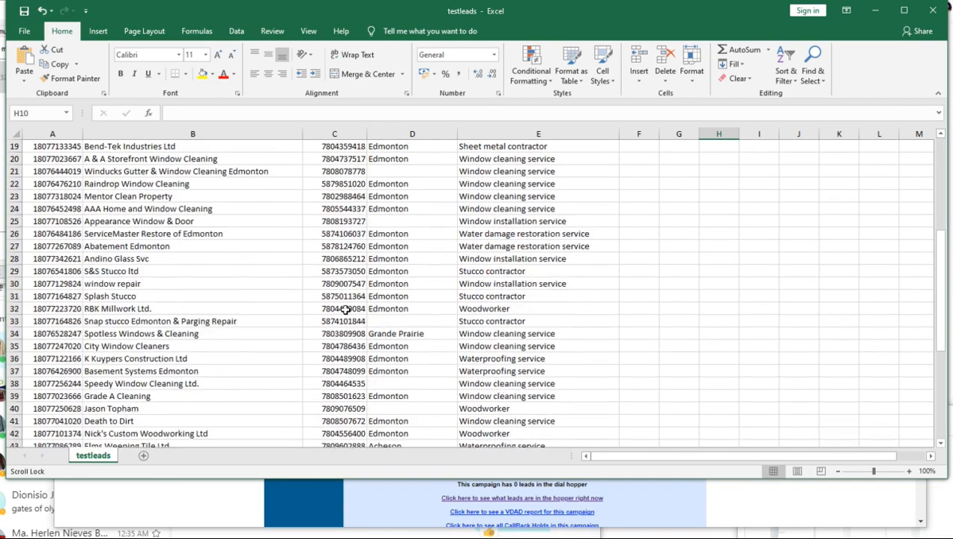
scroll(343, 310, up, 4)
scroll(345, 310, up, 11)
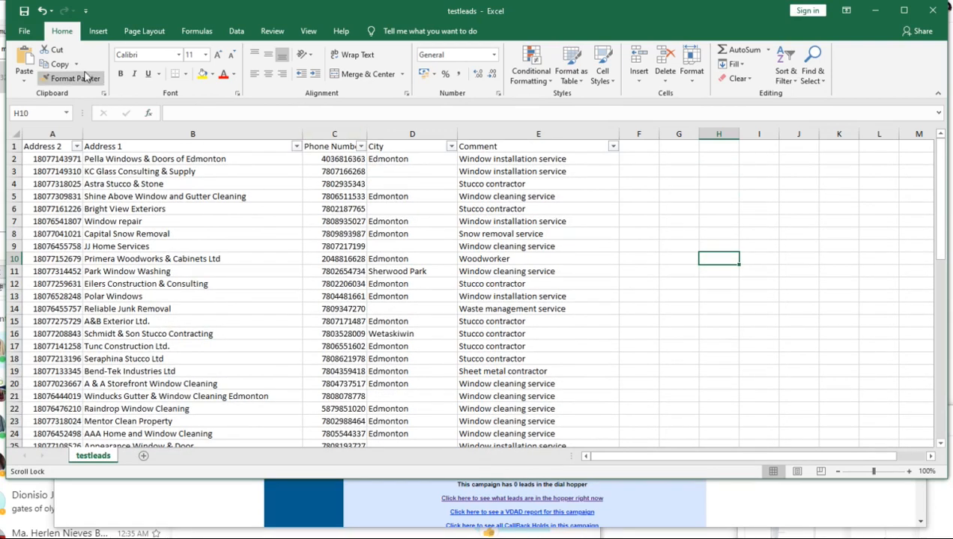
Save the testleads sheet to the Desktop as Text (Tab delimited), replacing the existing file of that name.
click(22, 32)
click(43, 155)
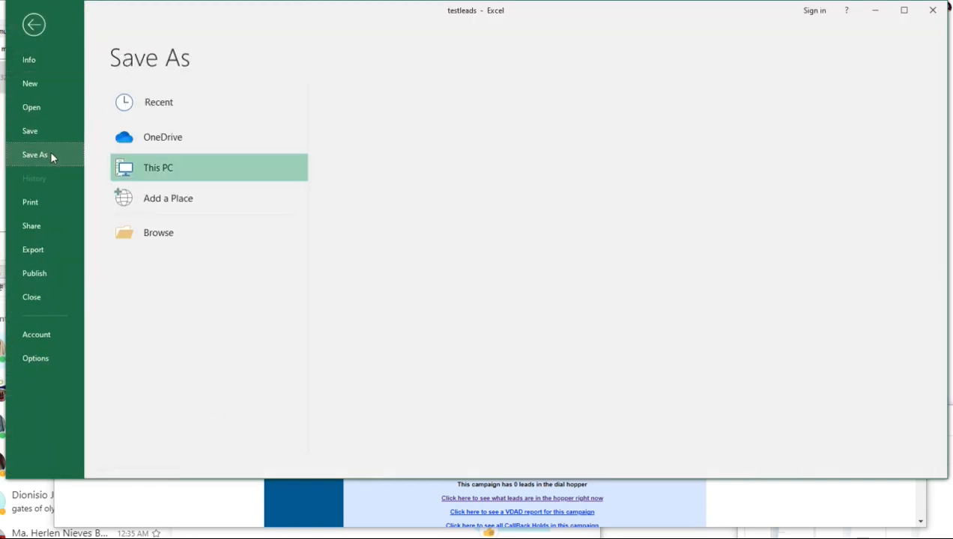
click(378, 147)
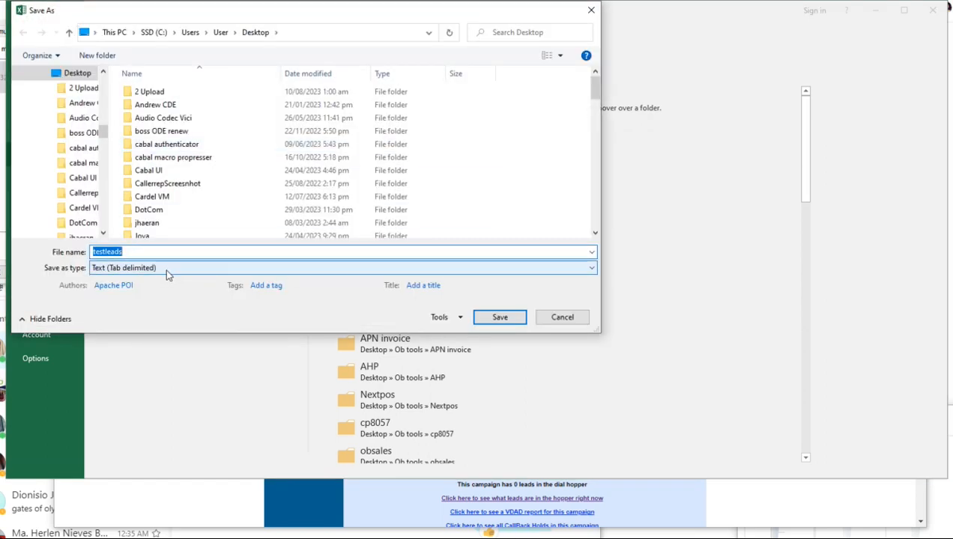
click(167, 270)
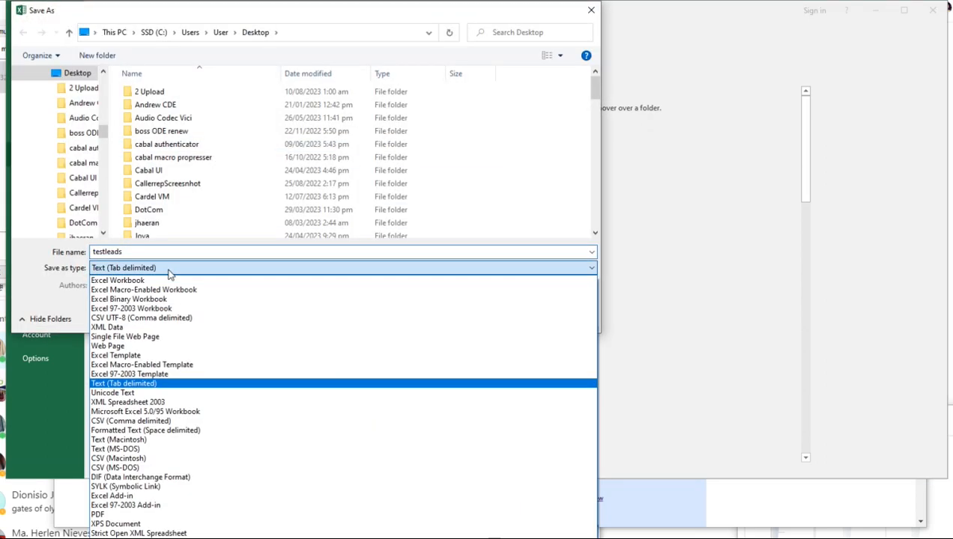
click(154, 384)
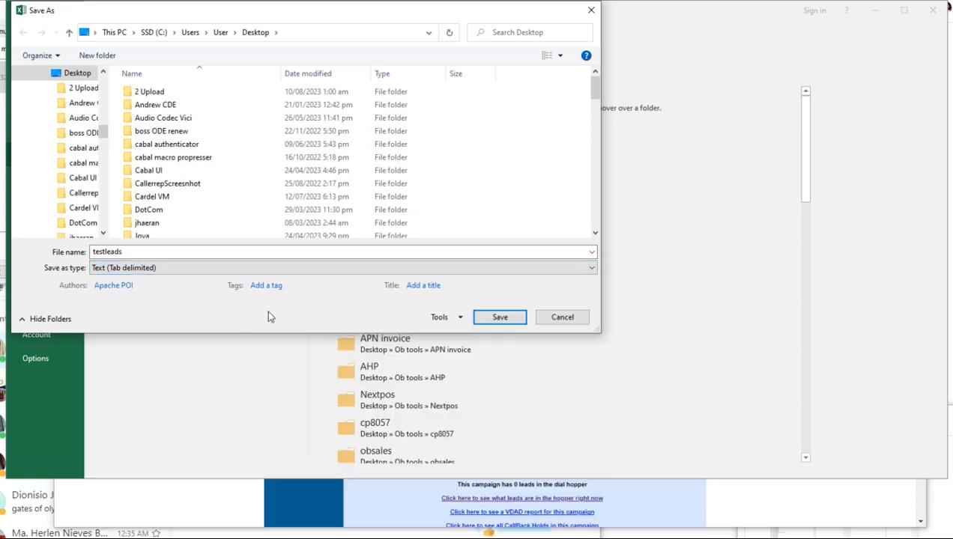
click(498, 317)
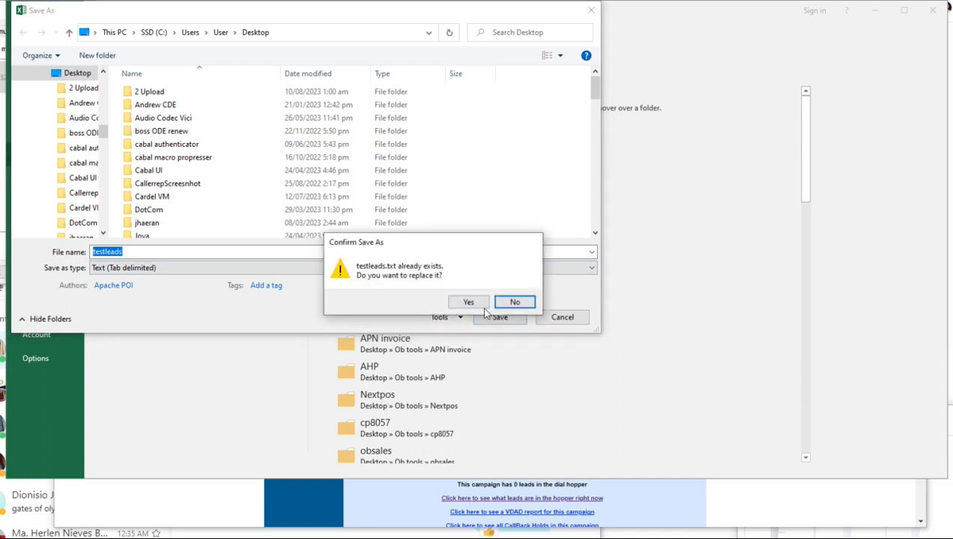
click(469, 302)
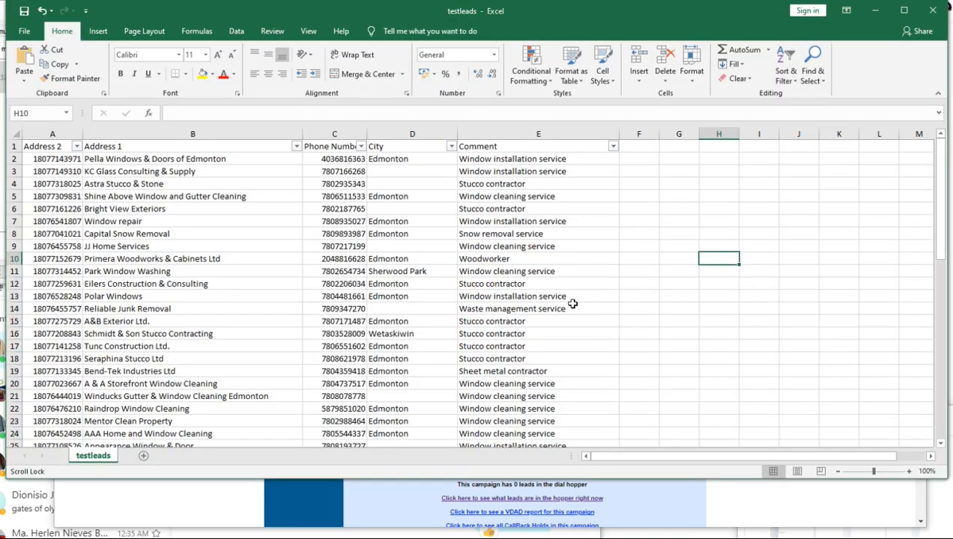
Switch to the VICIdial administration site, open Lists in a new browser tab and bring up the Add A New List form.
click(871, 10)
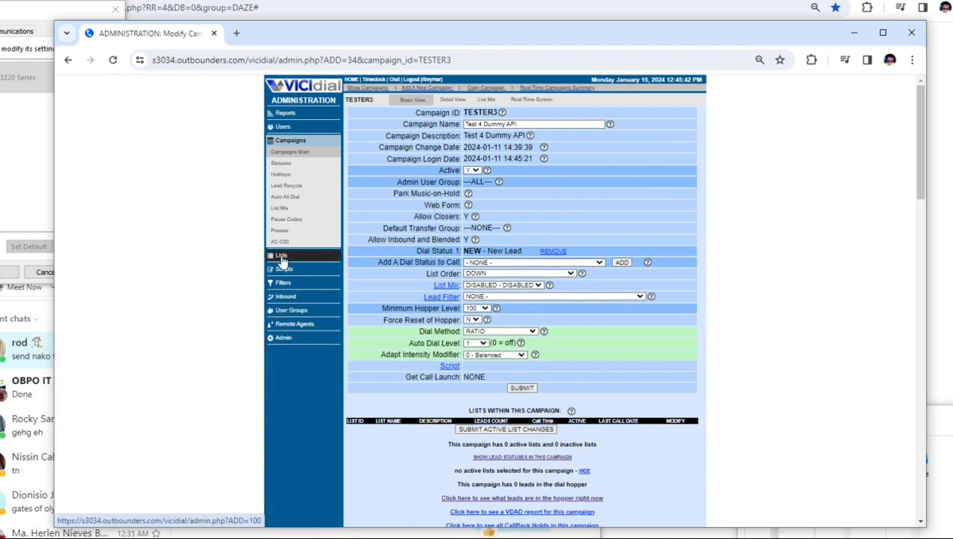
right_click(283, 259)
click(322, 265)
click(290, 36)
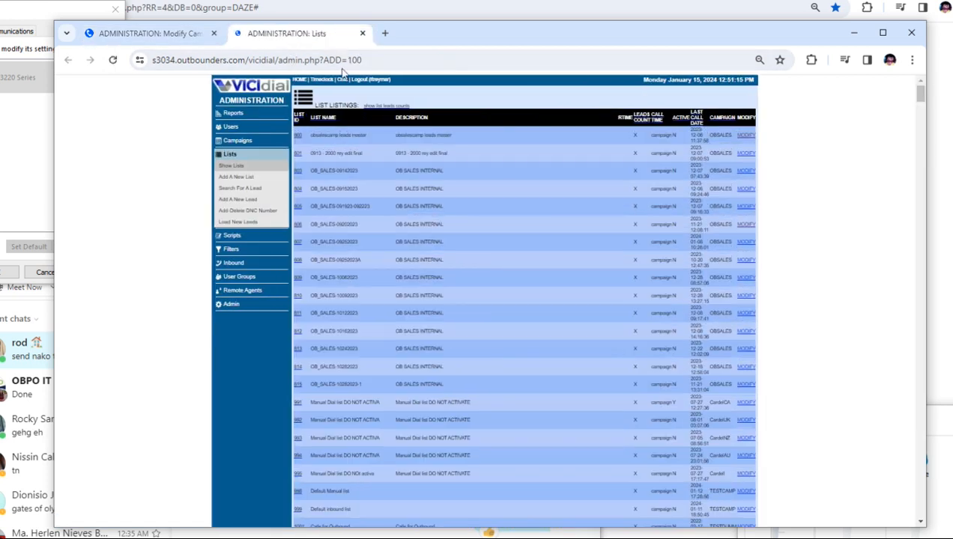
click(244, 178)
Enter 85001 as the new list's ID and testleads as both its name and description.
click(485, 124)
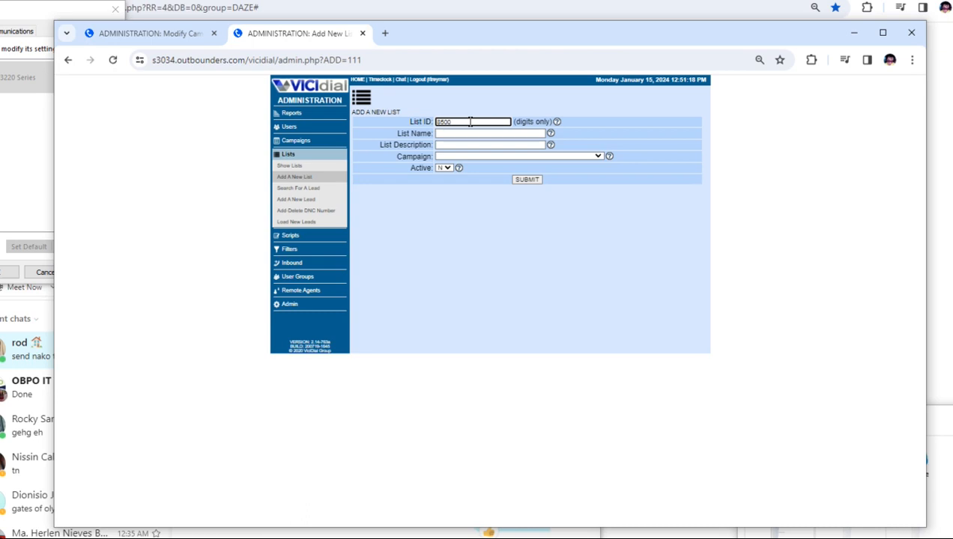
click(468, 132)
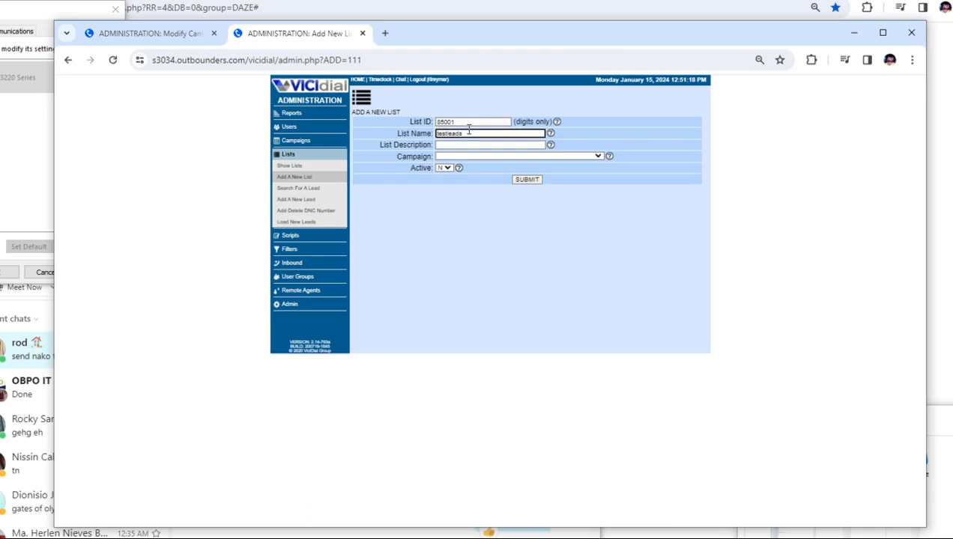
key(Tab)
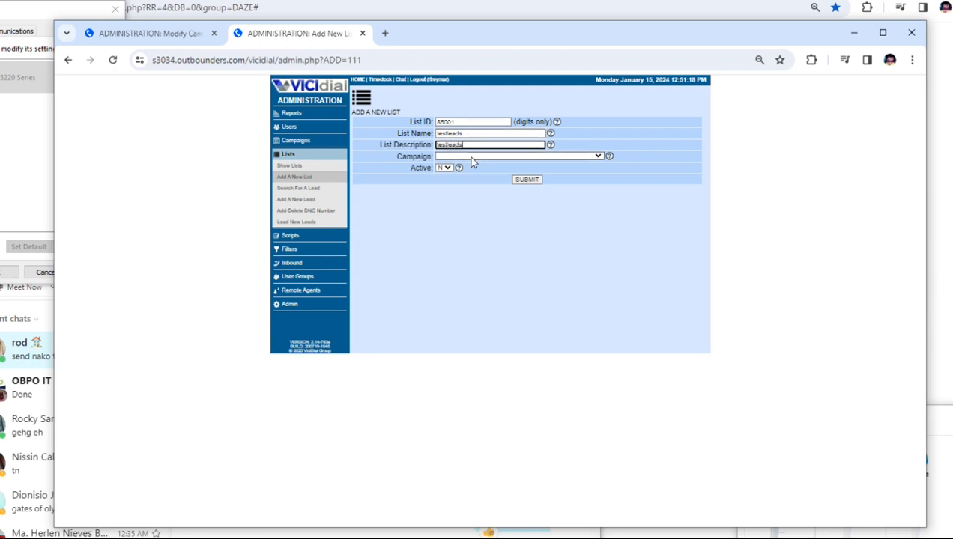
Assign the new list to the campaign TESTER3 - Test 4 Dummy API and submit it.
click(471, 157)
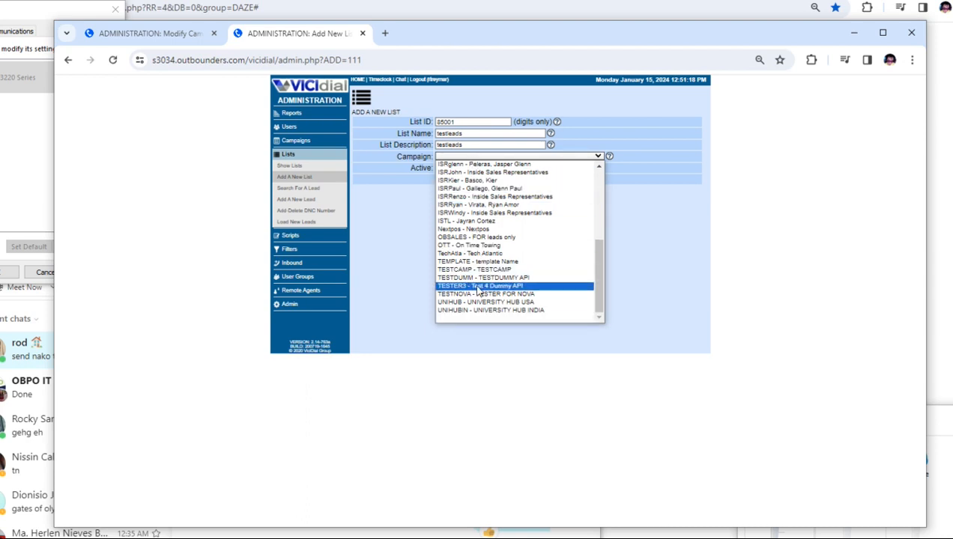
scroll(477, 290, up, 6)
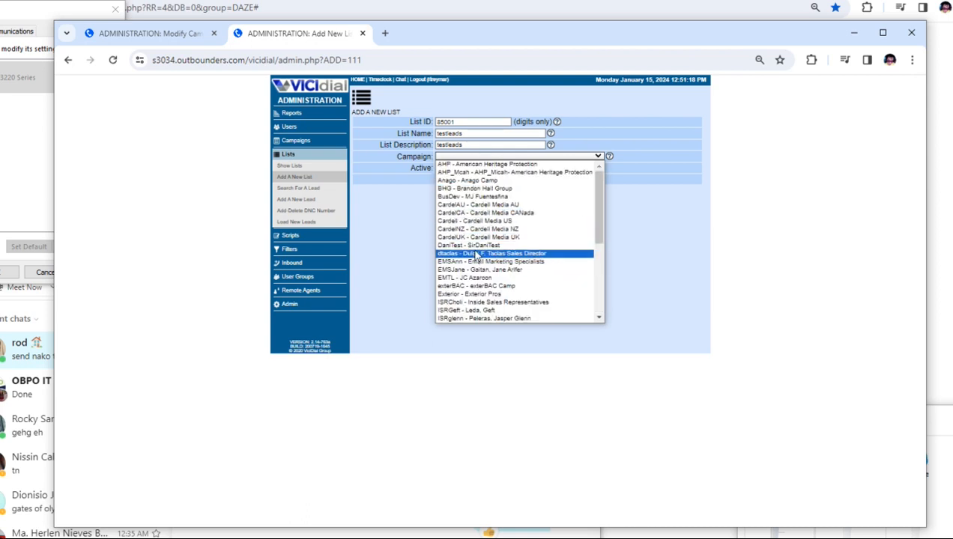
scroll(477, 255, down, 5)
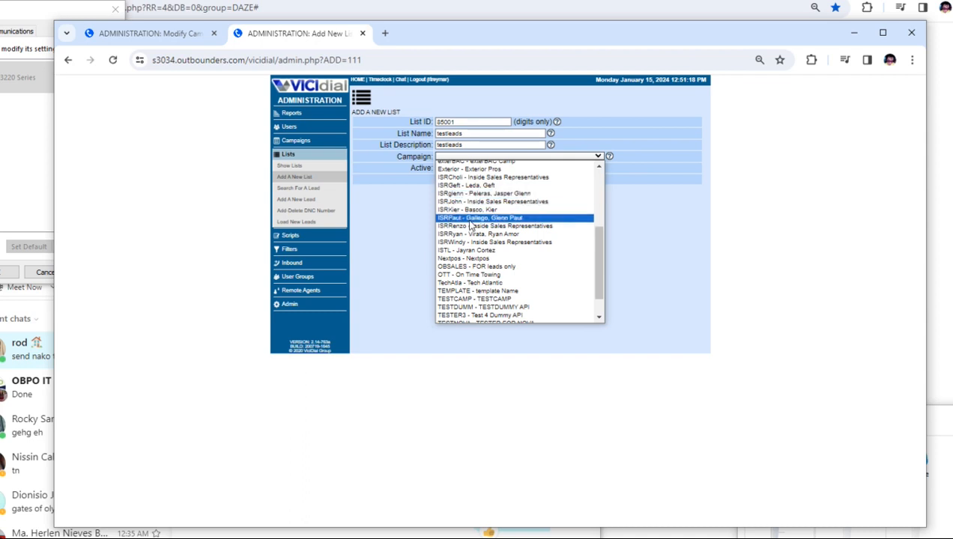
scroll(472, 228, down, 1)
click(483, 286)
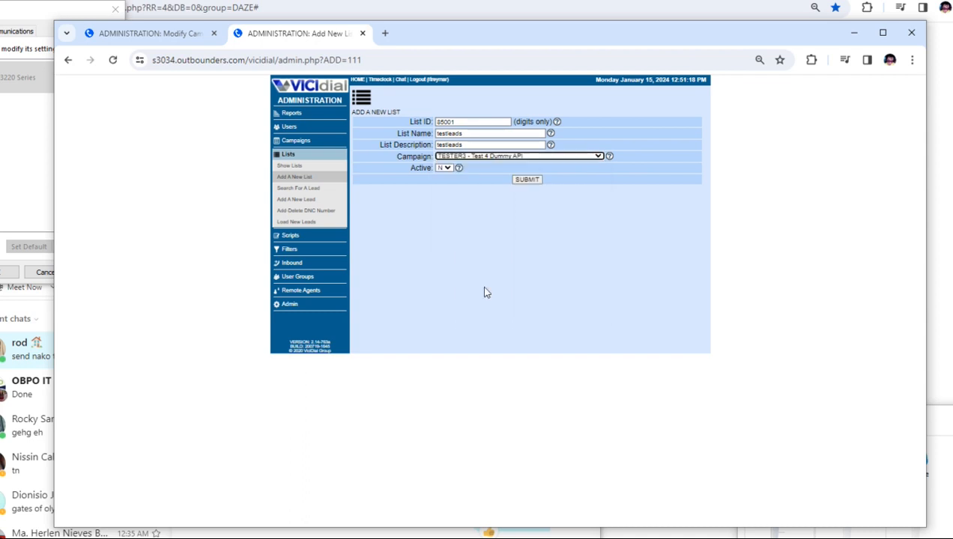
click(527, 179)
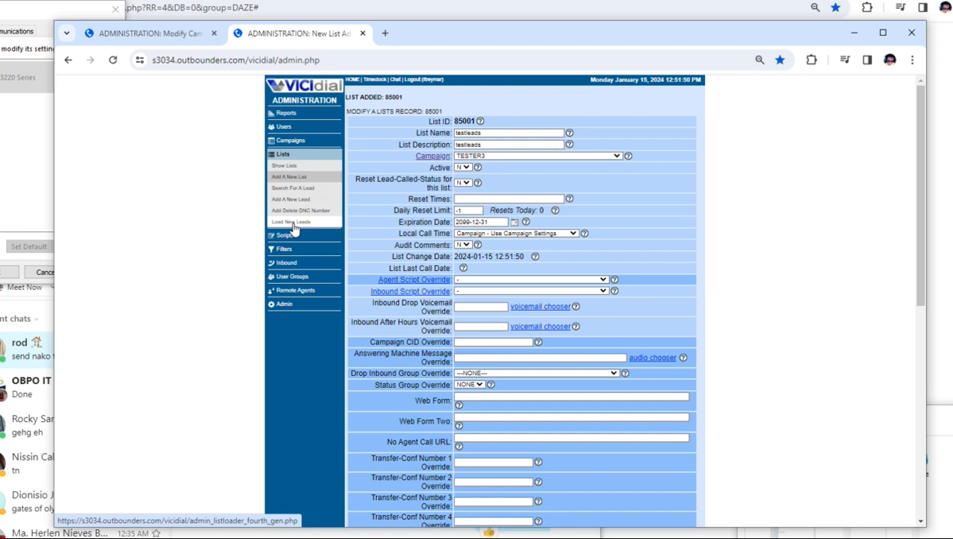
Open the Load New Leads page in a separate browser tab and switch to it.
right_click(294, 228)
click(320, 238)
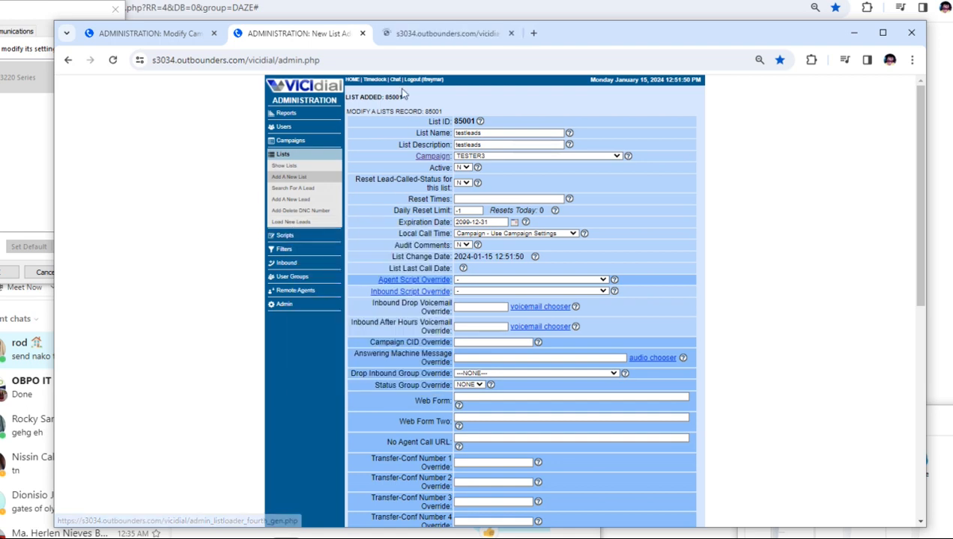
click(424, 38)
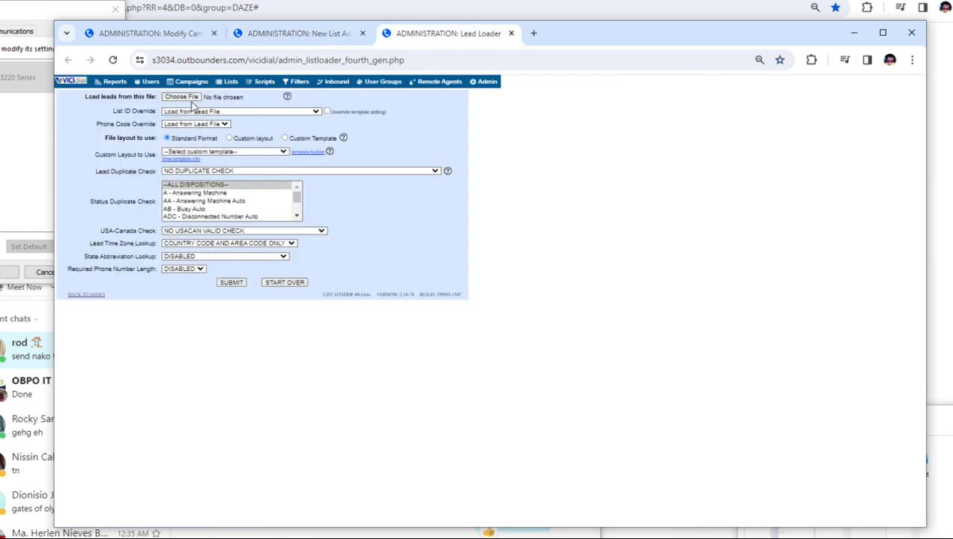
Choose the testleads text document from the Desktop as the file to load leads from.
click(191, 101)
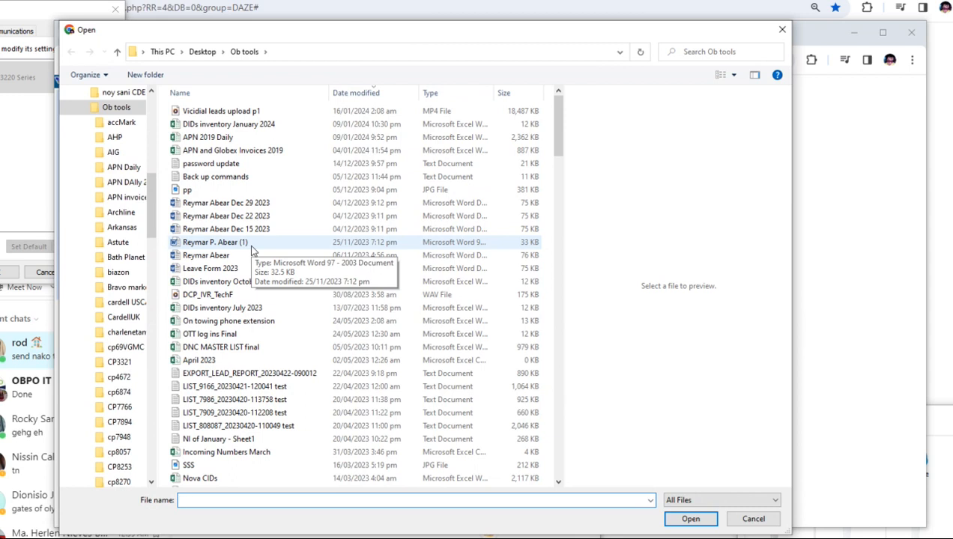
scroll(132, 114, up, 10)
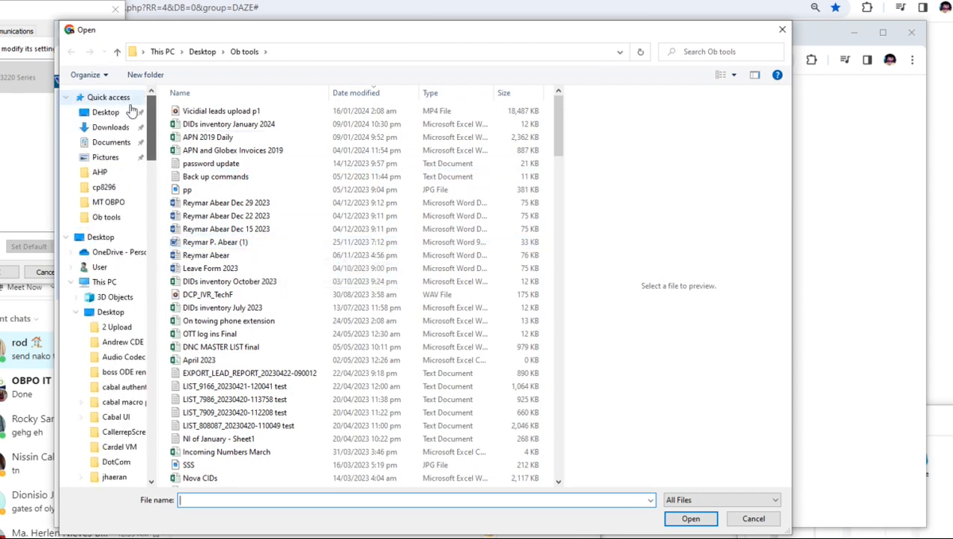
click(132, 111)
scroll(240, 187, up, 10)
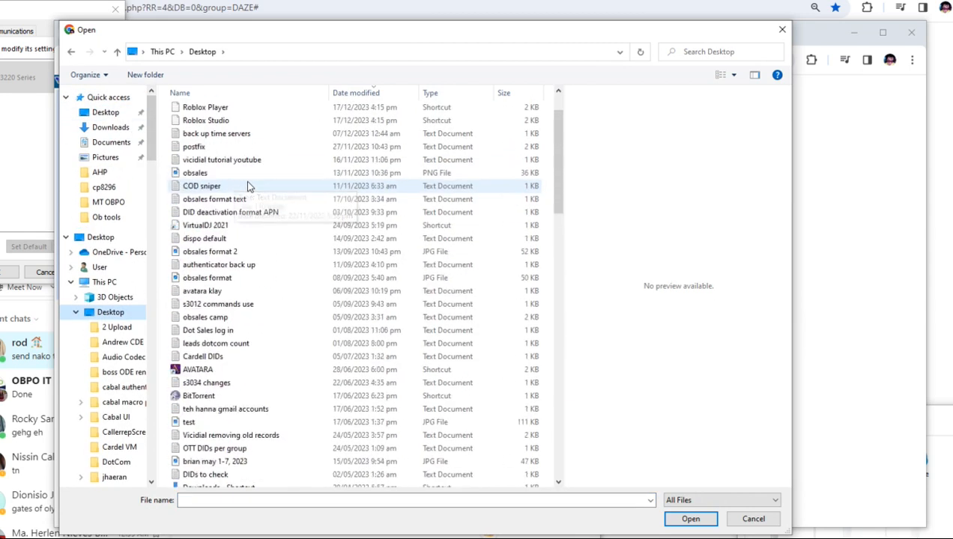
scroll(248, 184, up, 2)
click(200, 111)
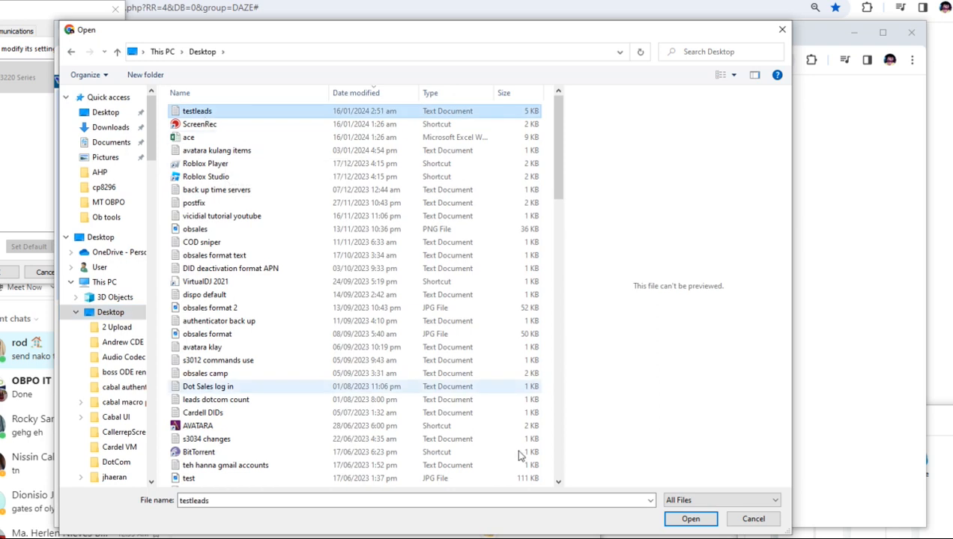
click(689, 519)
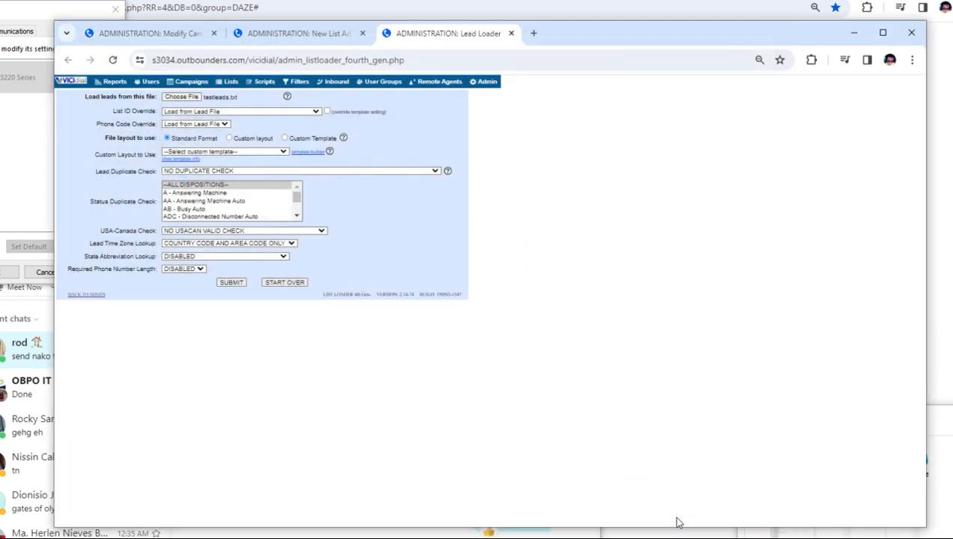
Set the List ID Override to 85001 - testleads and check it against the newly added list's record.
click(241, 114)
text(85001 - testleads)
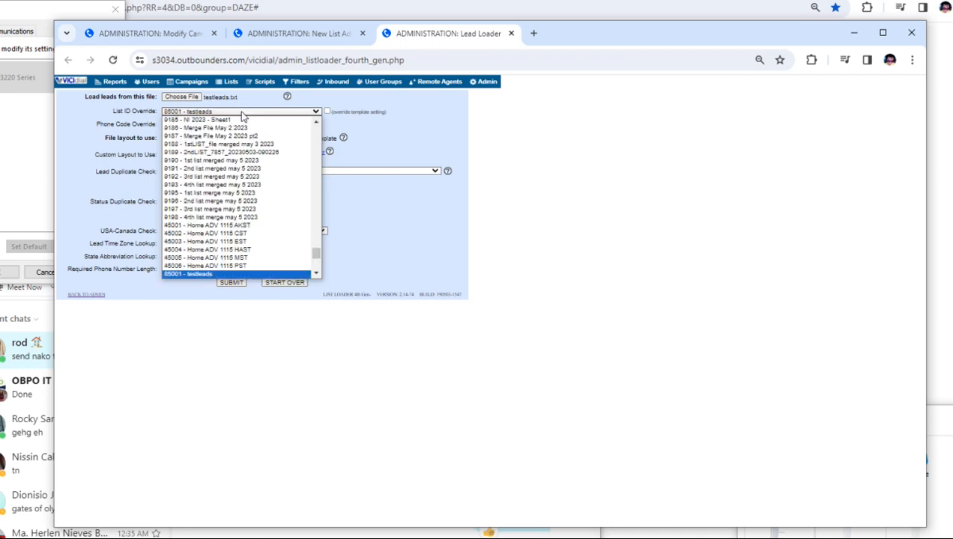
key(Return)
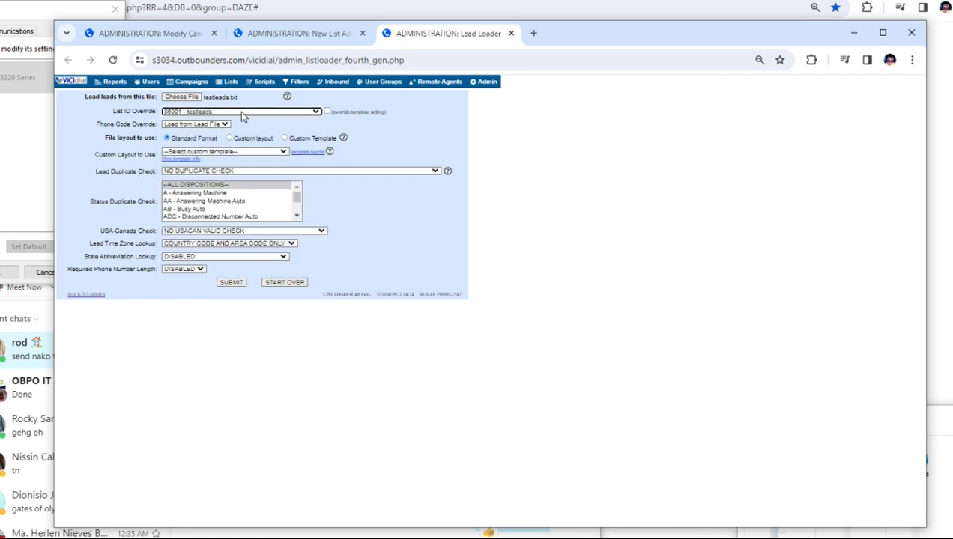
click(311, 34)
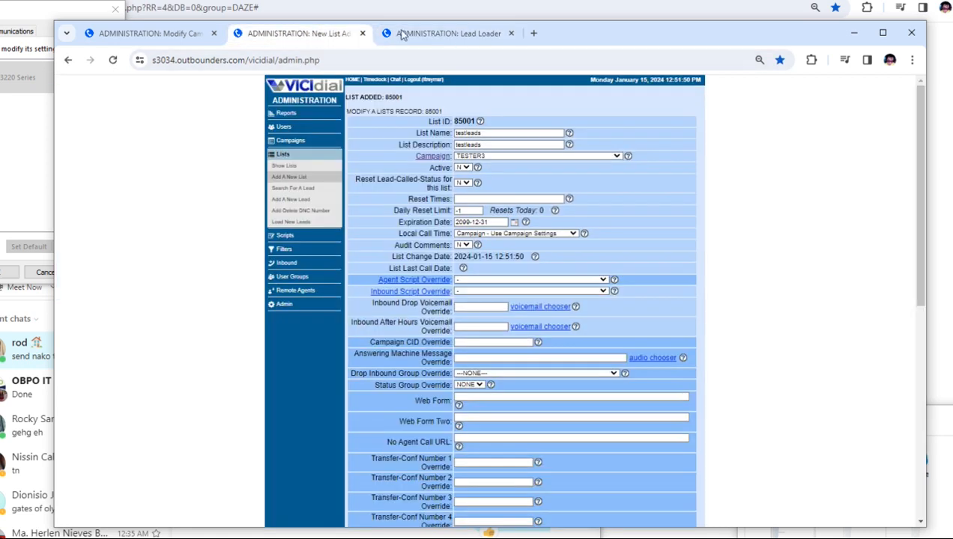
click(453, 34)
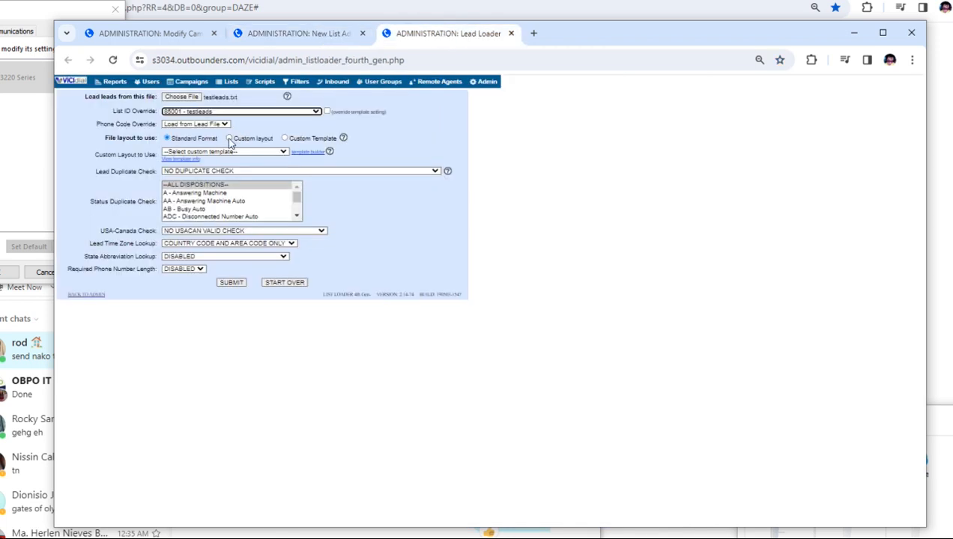
Use the custom file layout and set the lead duplicate check to check by phone in all campaign lists.
click(230, 139)
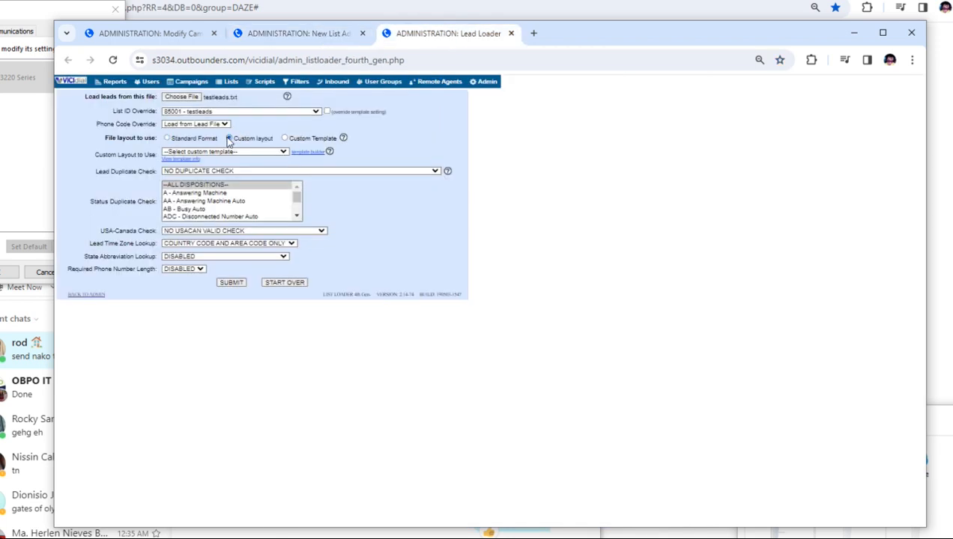
click(280, 172)
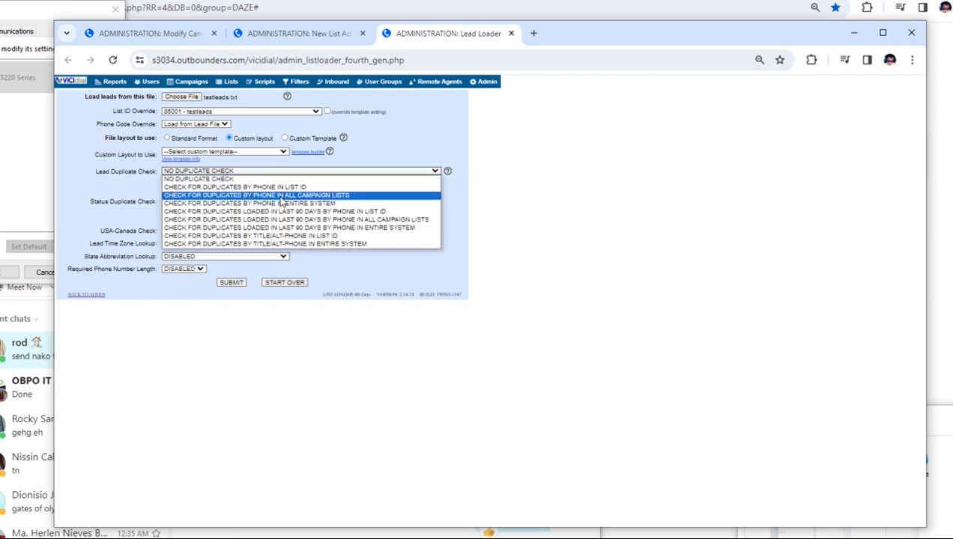
click(281, 197)
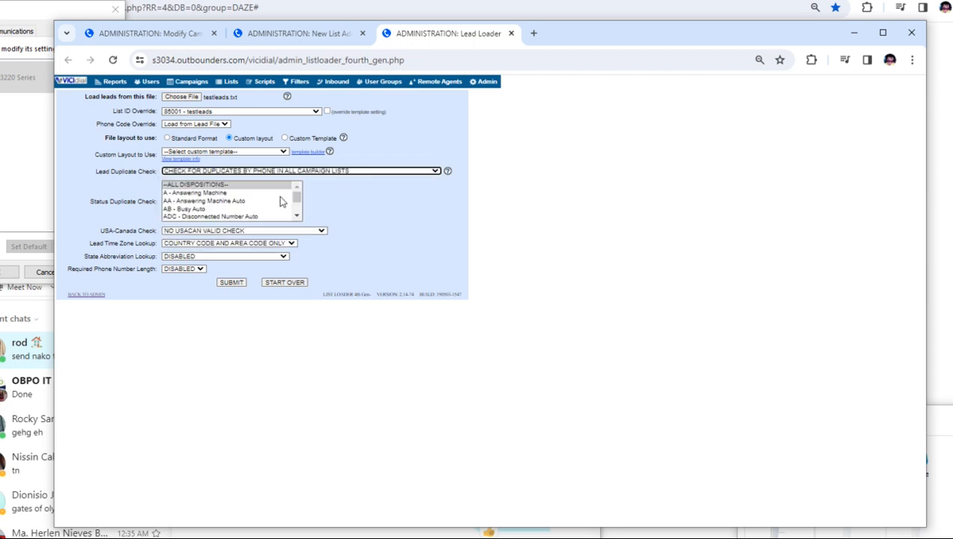
Apply the status duplicate check to all dispositions and submit the testleads file for field mapping.
click(229, 186)
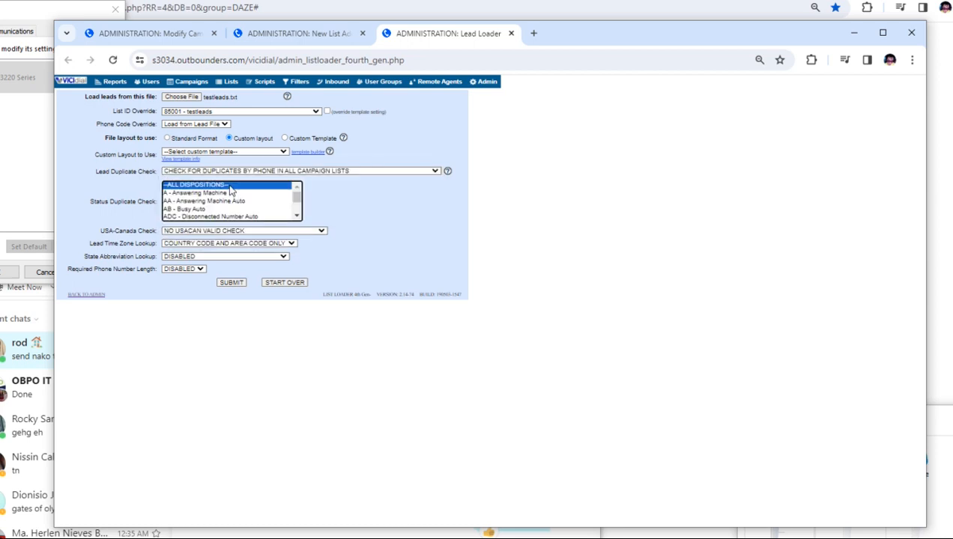
click(233, 284)
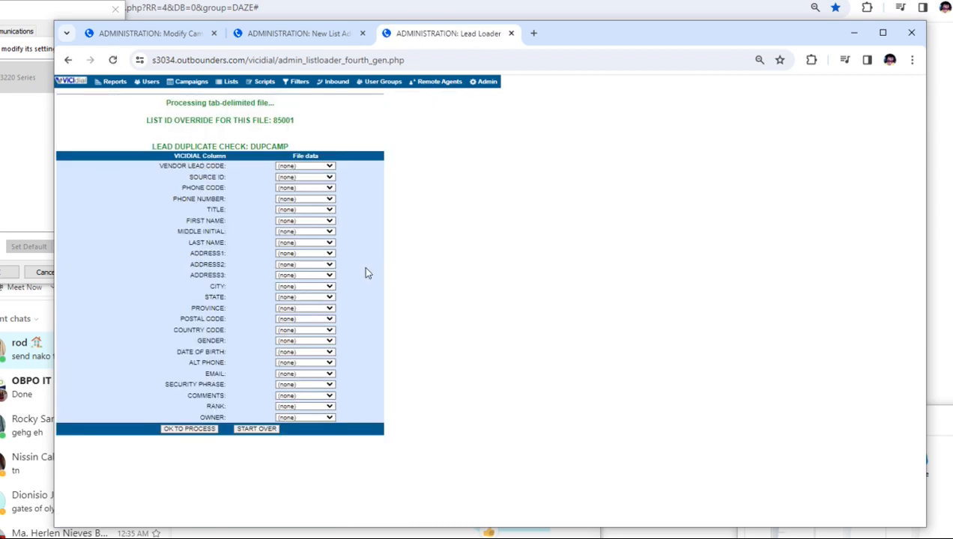
Map the file's Phone Number, Address 1, Address 2, City and Comment columns to the matching VICIdial fields.
click(295, 200)
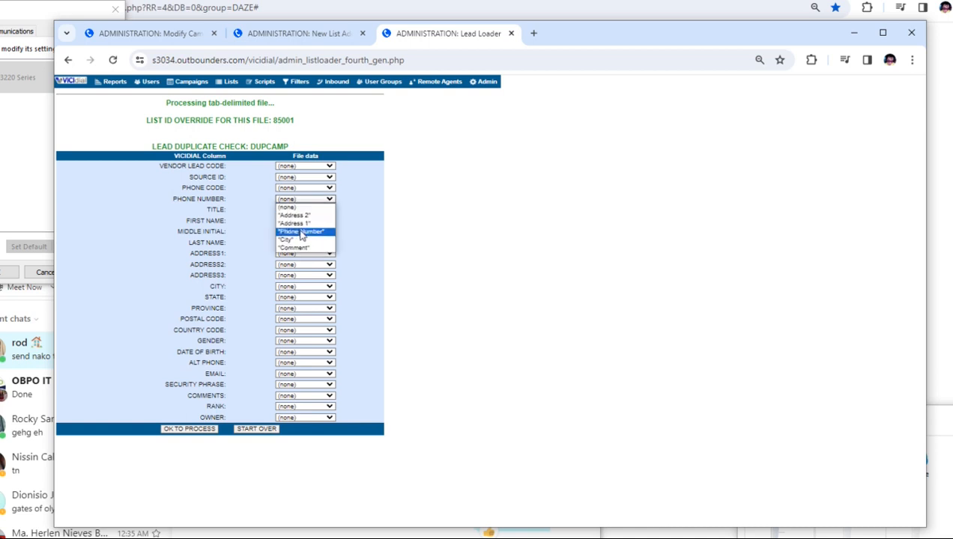
click(304, 232)
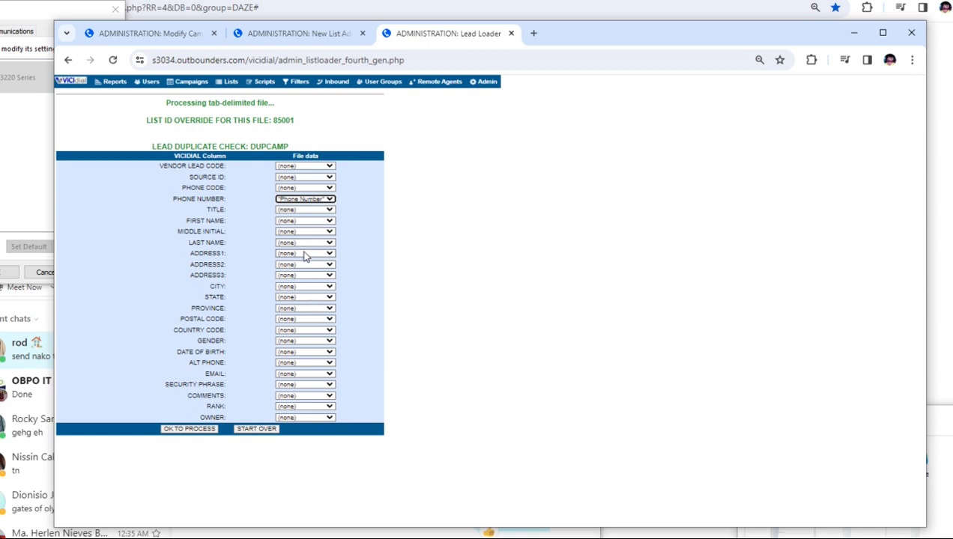
click(304, 254)
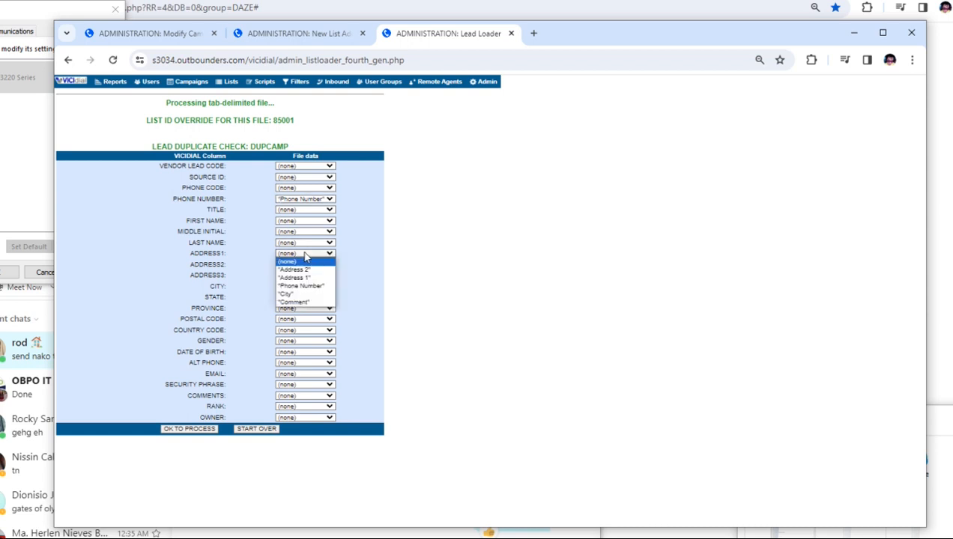
click(308, 277)
click(314, 265)
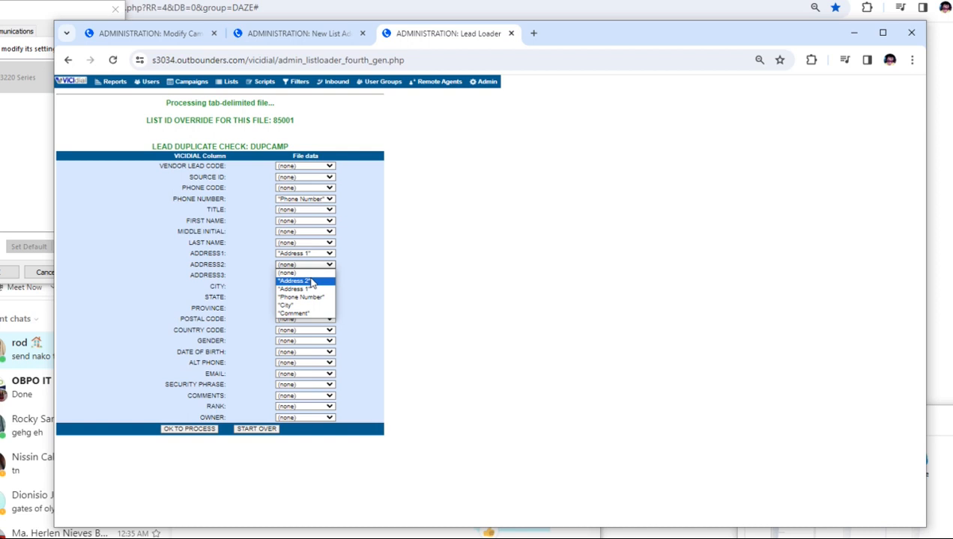
click(310, 280)
click(310, 287)
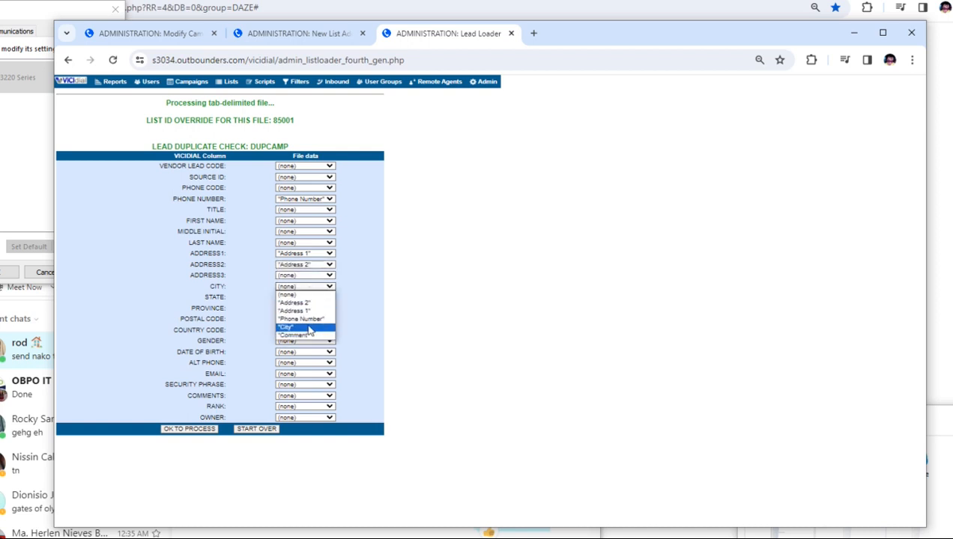
click(309, 328)
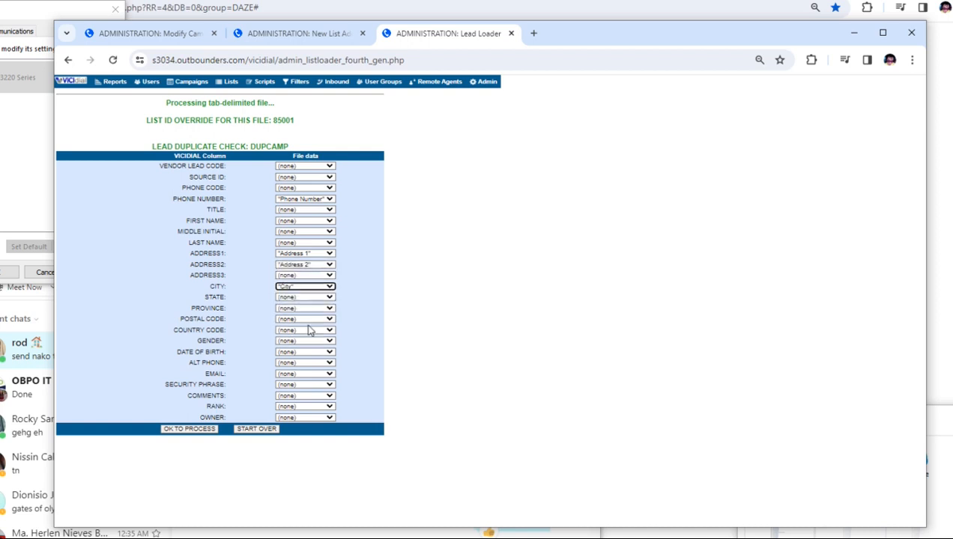
click(315, 397)
click(313, 446)
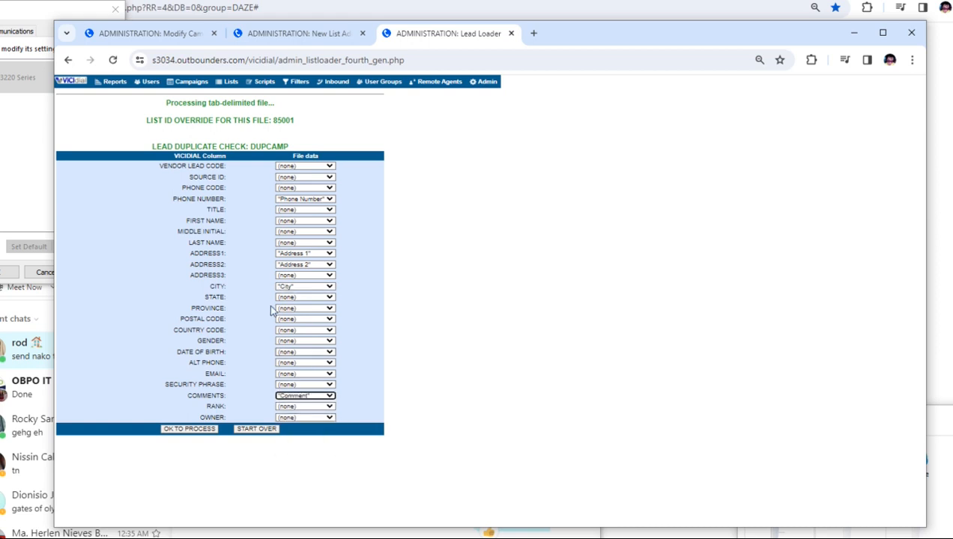
Process the lead file with the chosen field mapping and review the load summary.
drag(150, 164, 212, 339)
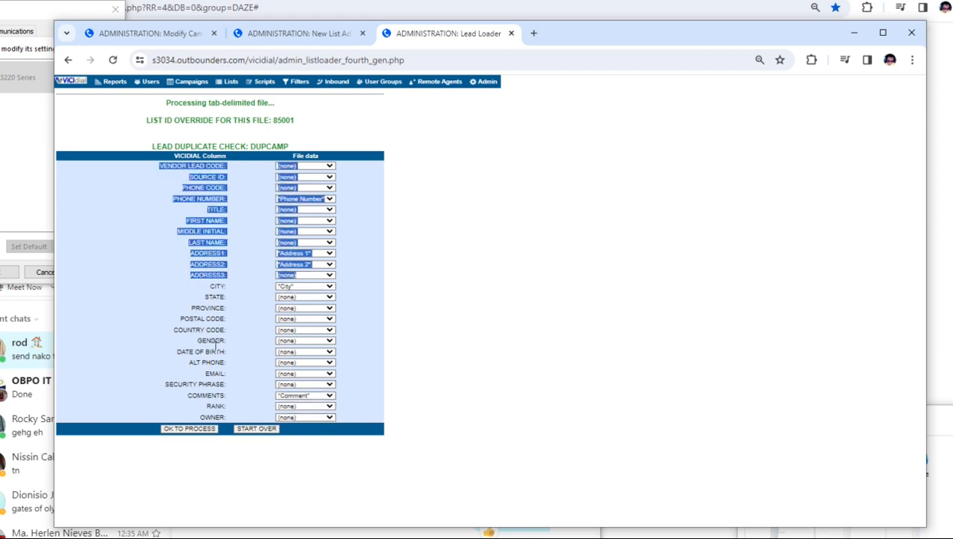
click(219, 325)
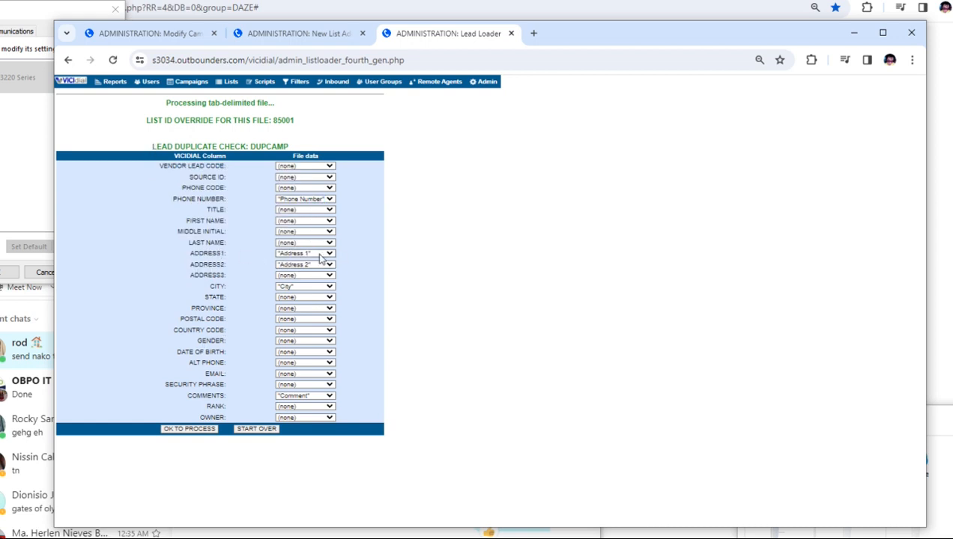
click(313, 288)
click(427, 285)
click(193, 430)
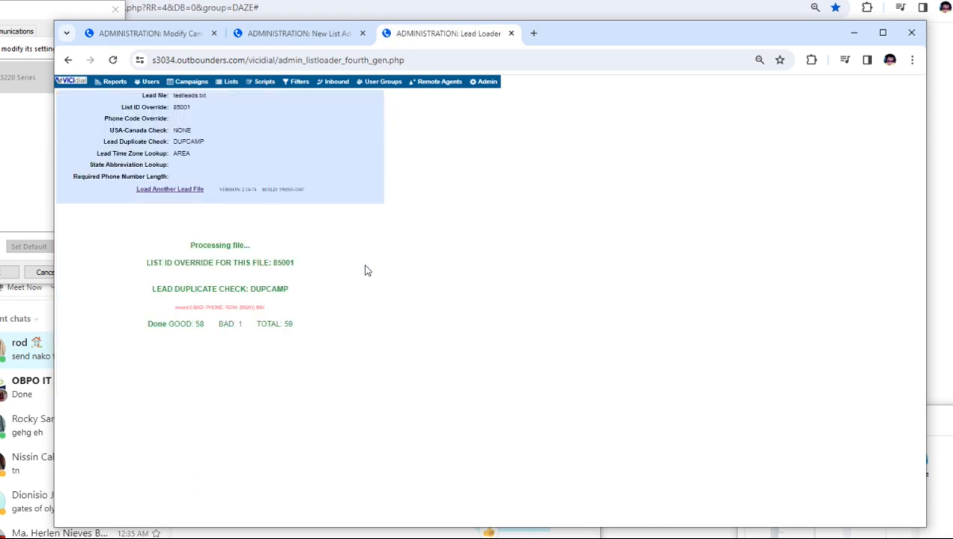
drag(131, 95, 396, 335)
click(411, 335)
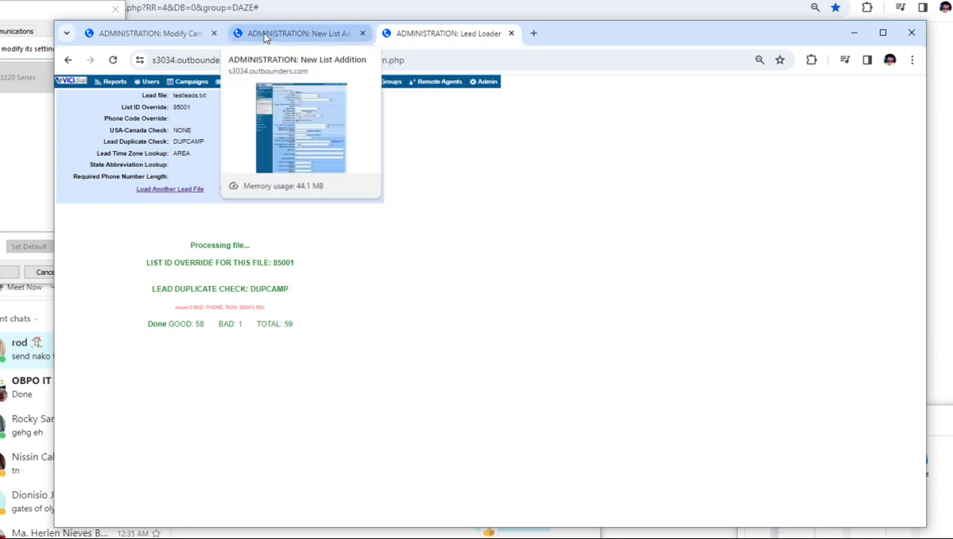
Refresh the TESTER3 campaign's basic view, set list 85001 active and submit the active list changes.
click(178, 36)
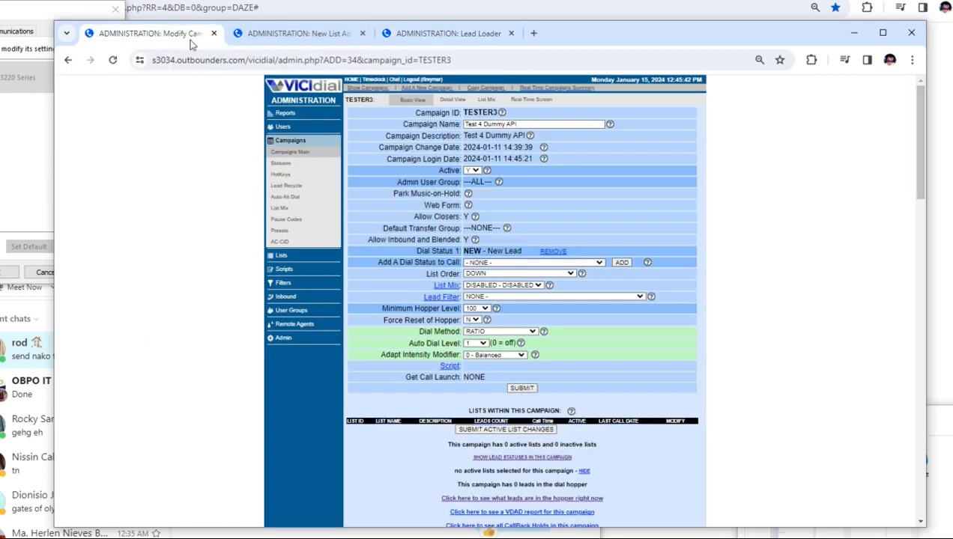
click(411, 100)
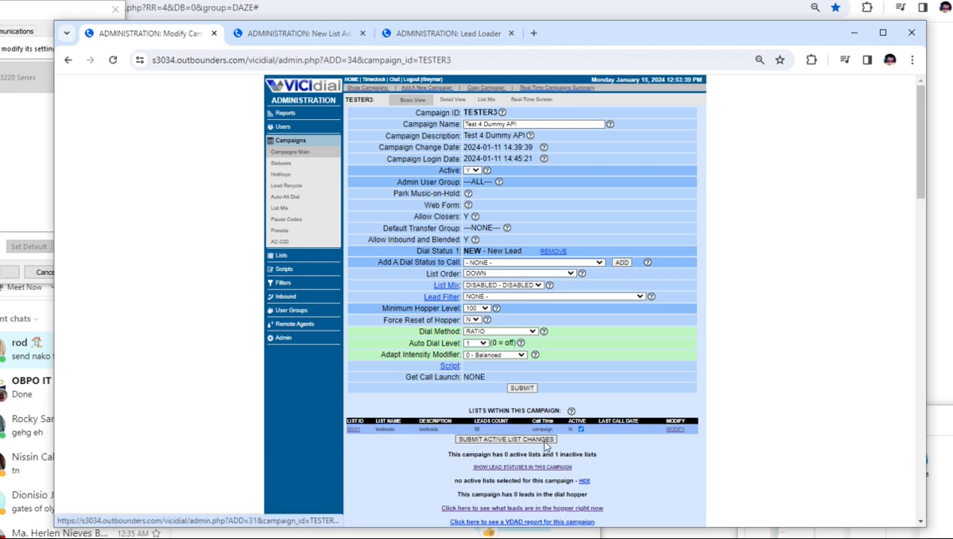
click(506, 439)
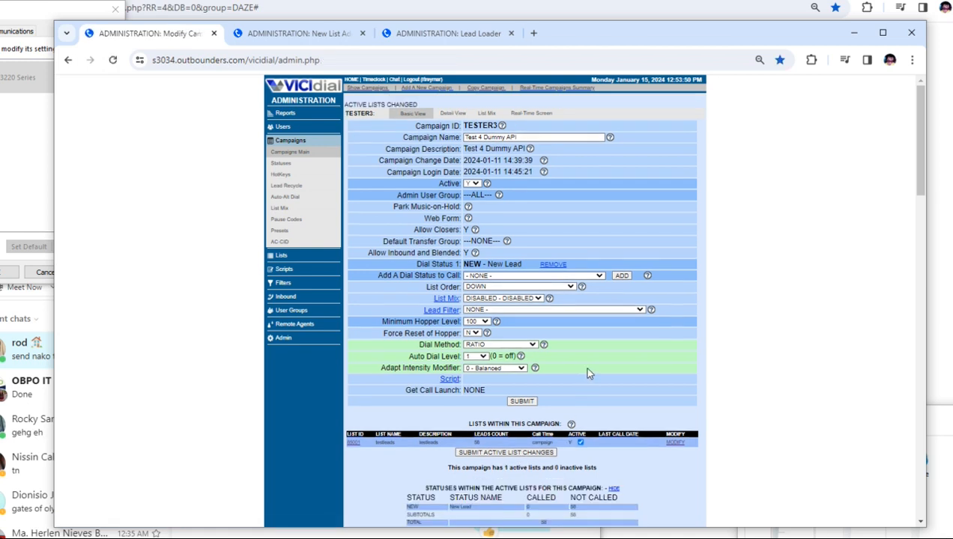
scroll(586, 369, down, 2)
scroll(560, 242, up, 2)
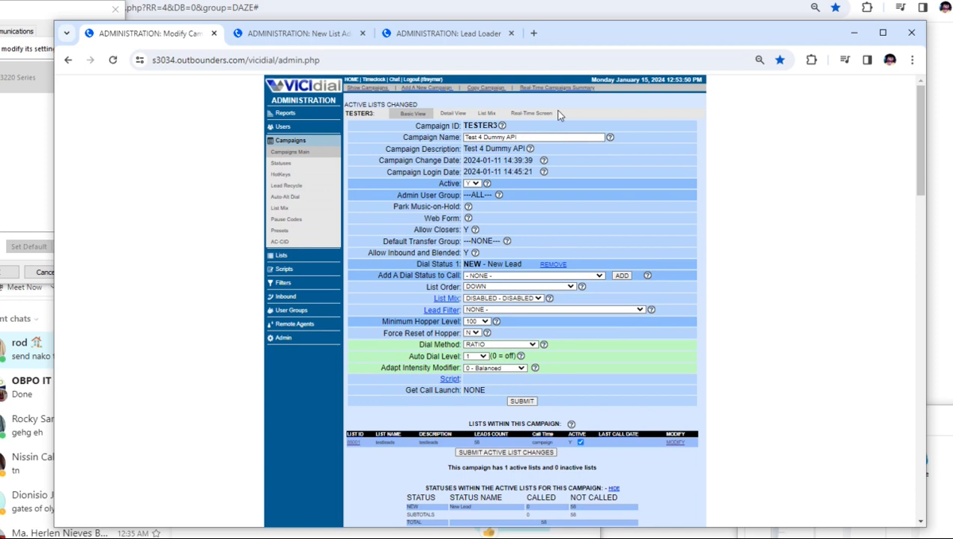
Open the TESTER3 real-time report in a separate browser tab and check its dialable leads.
right_click(525, 115)
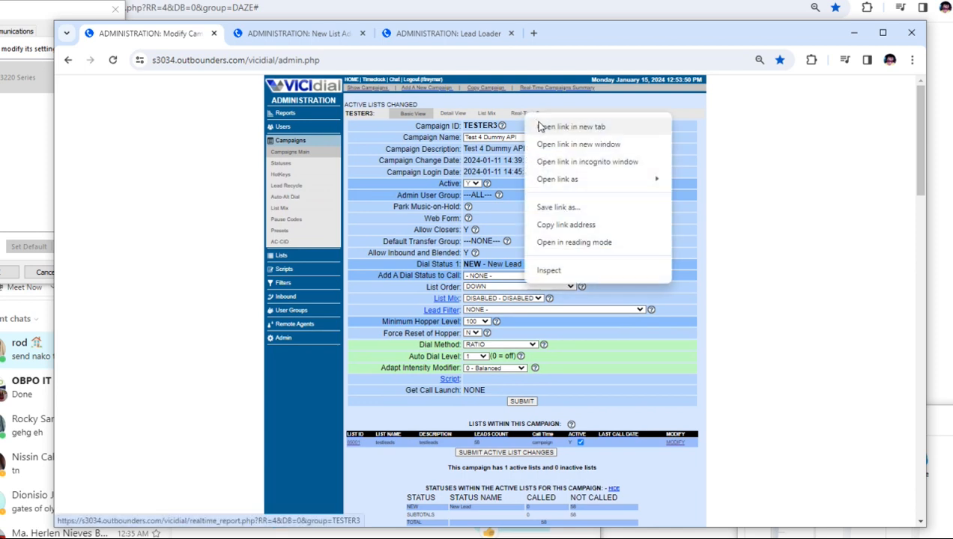
click(540, 127)
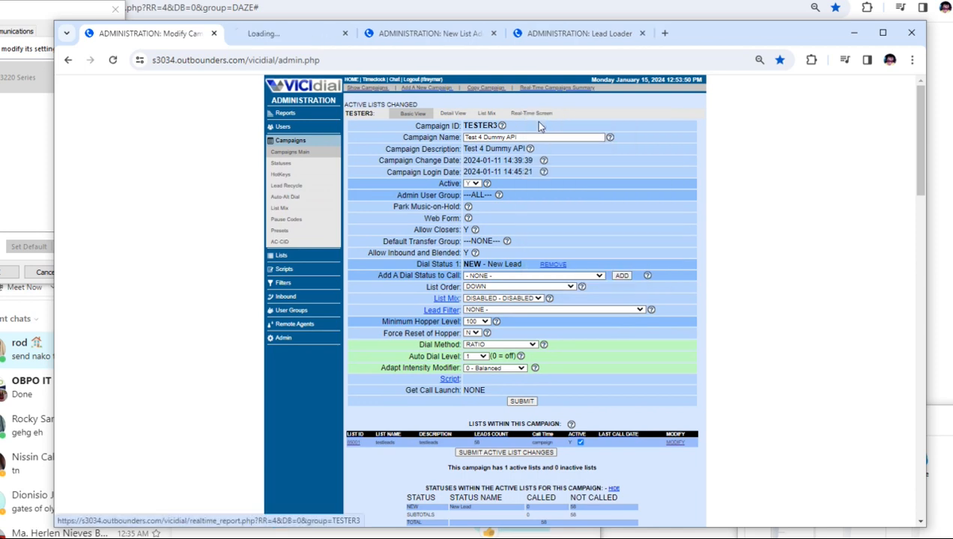
click(281, 33)
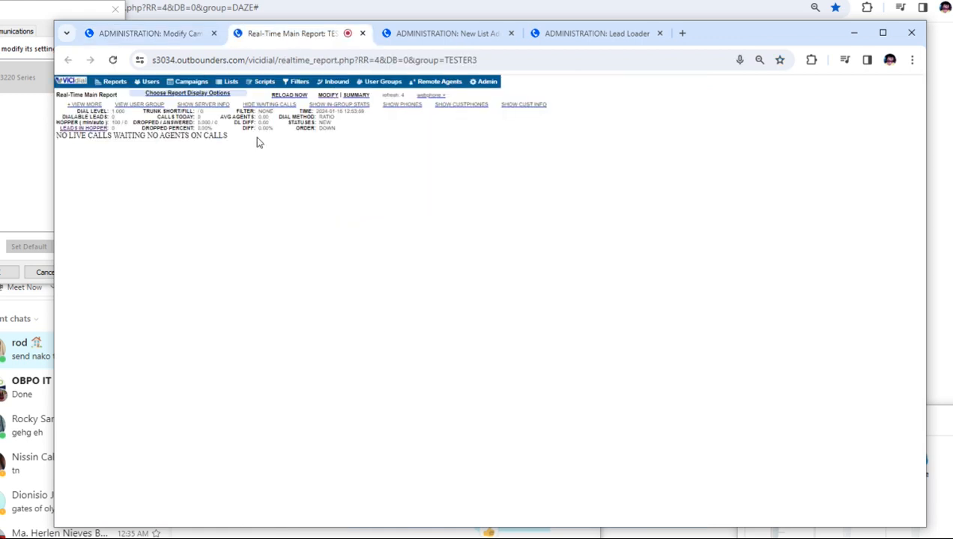
drag(63, 117, 113, 116)
drag(84, 117, 129, 120)
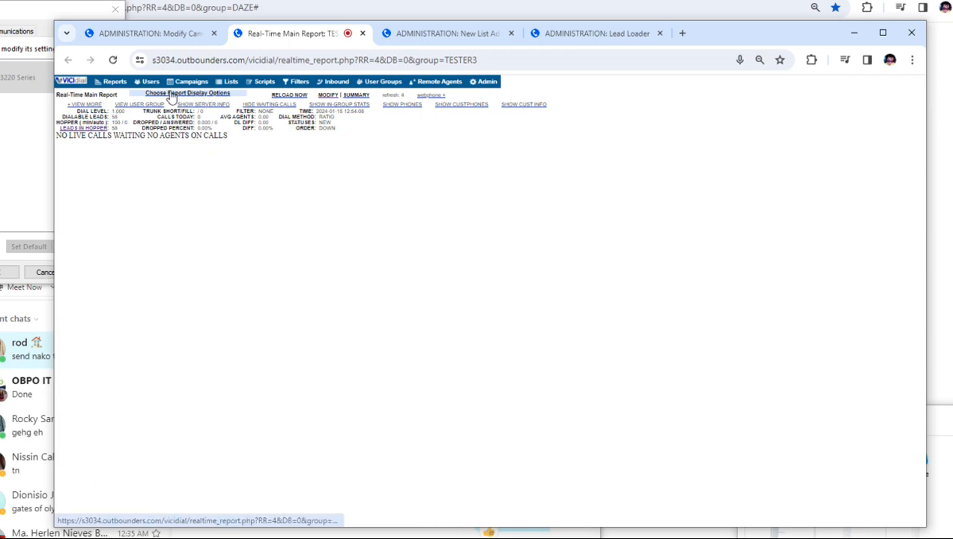
View the leads currently in the TESTER3 campaign's hopper in a separate browser tab and close that tab.
click(183, 37)
scroll(441, 328, down, 3)
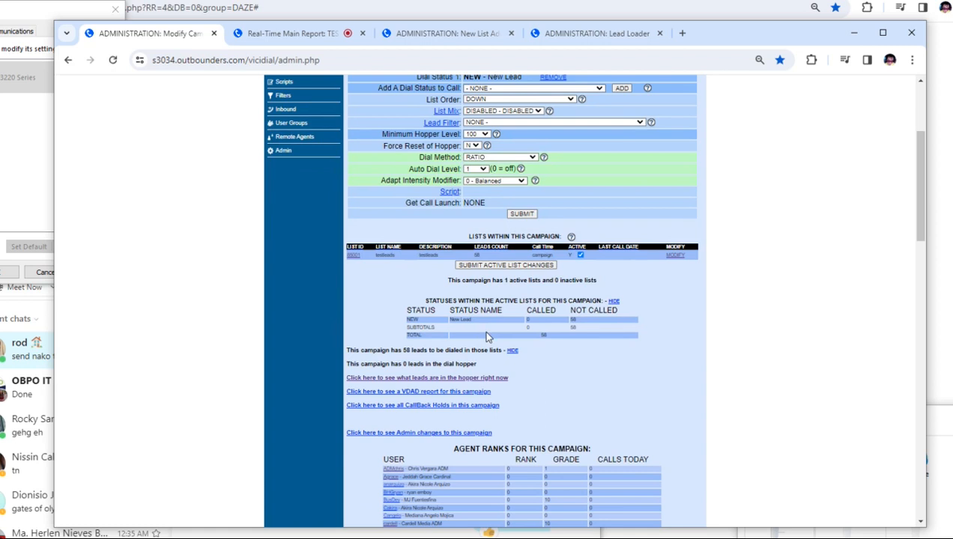
right_click(464, 378)
click(498, 390)
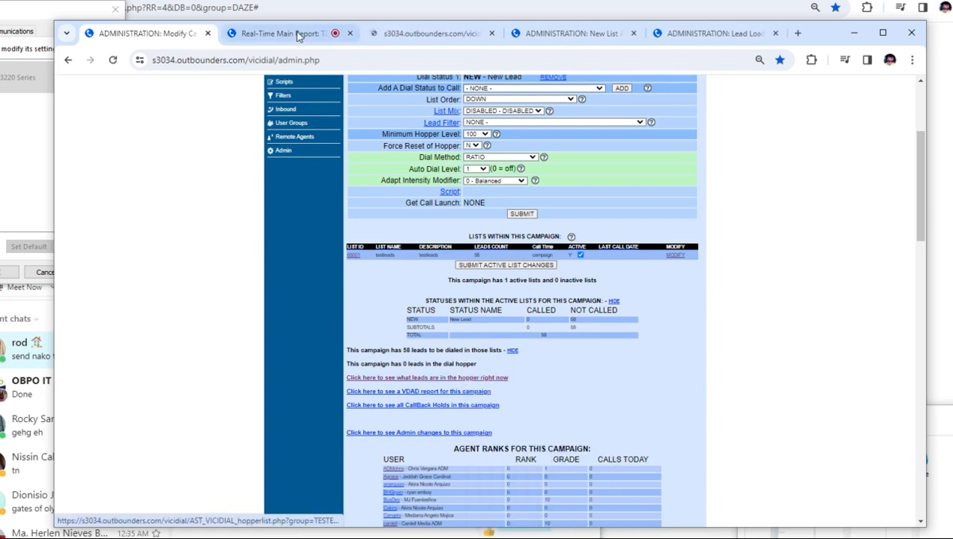
click(453, 33)
click(491, 33)
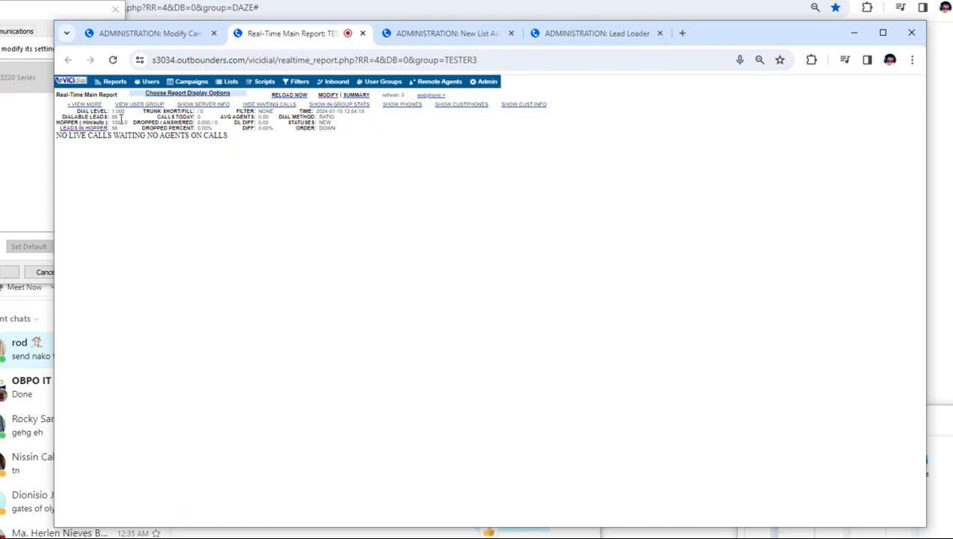
Compare the real-time report's dialable leads with the TESTER3 campaign page and return to the report.
drag(122, 117, 86, 116)
click(145, 33)
click(291, 34)
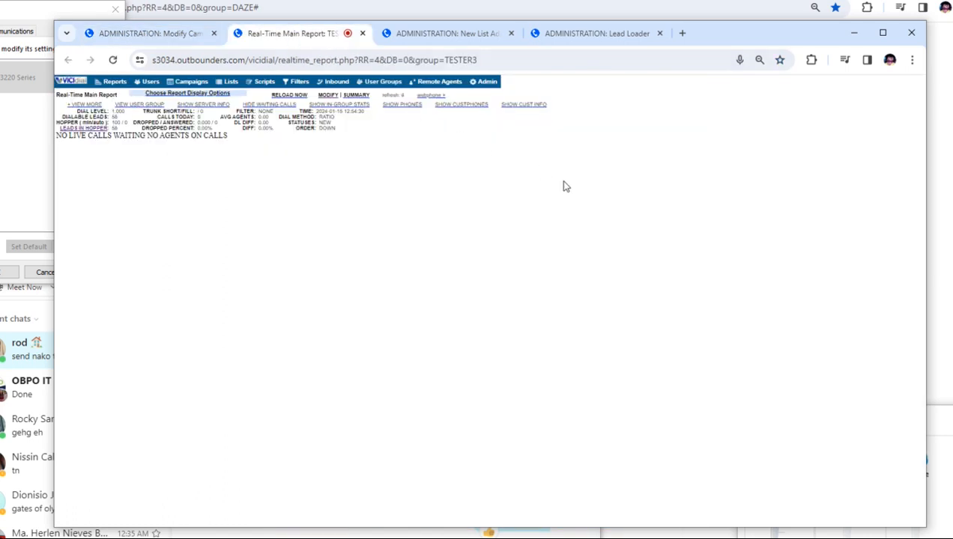